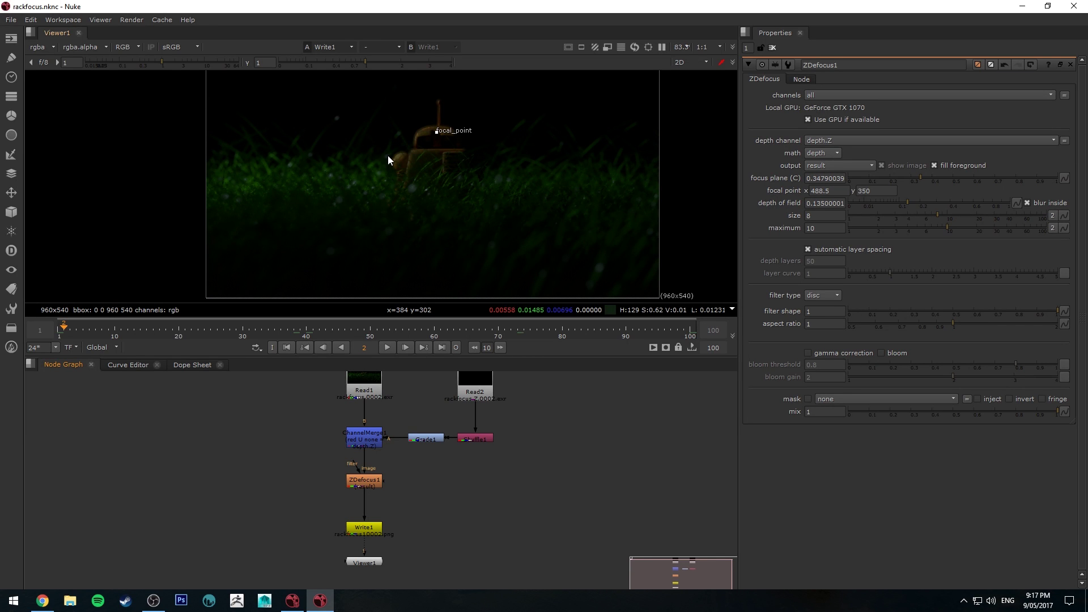
Scrub through the shot from frame 1 to 99, then select the ZDefocus1 node.
middle_drag(382, 151, 371, 173)
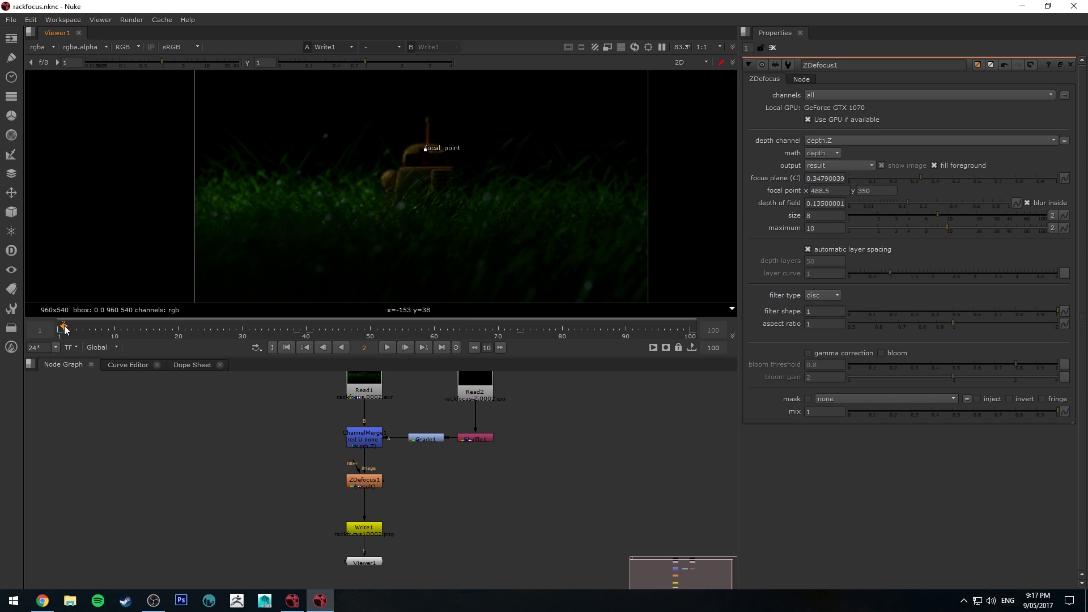
drag(63, 326, 58, 326)
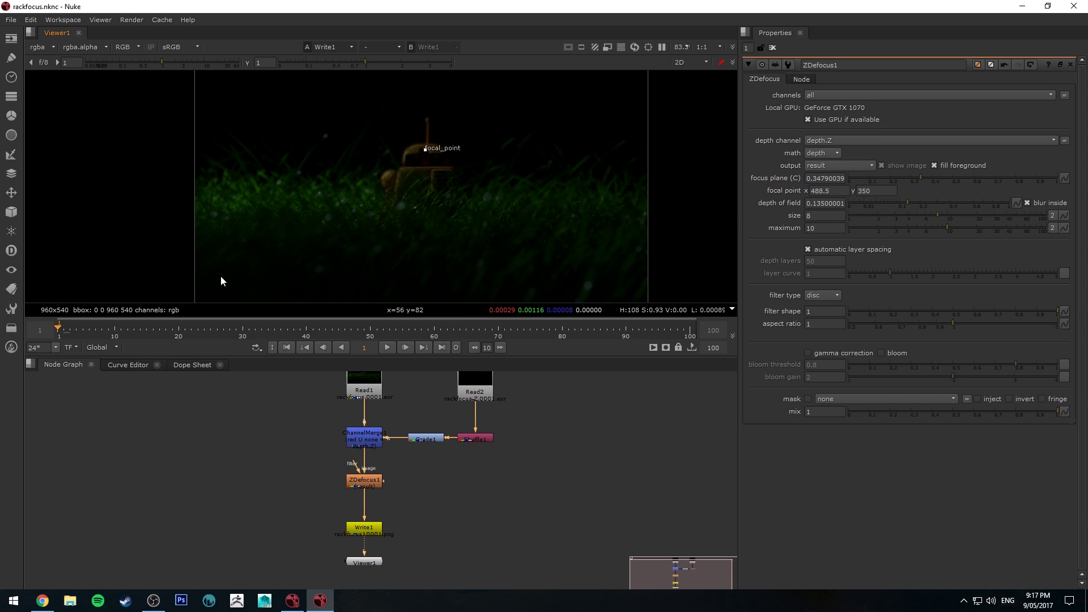
middle_drag(526, 440, 559, 435)
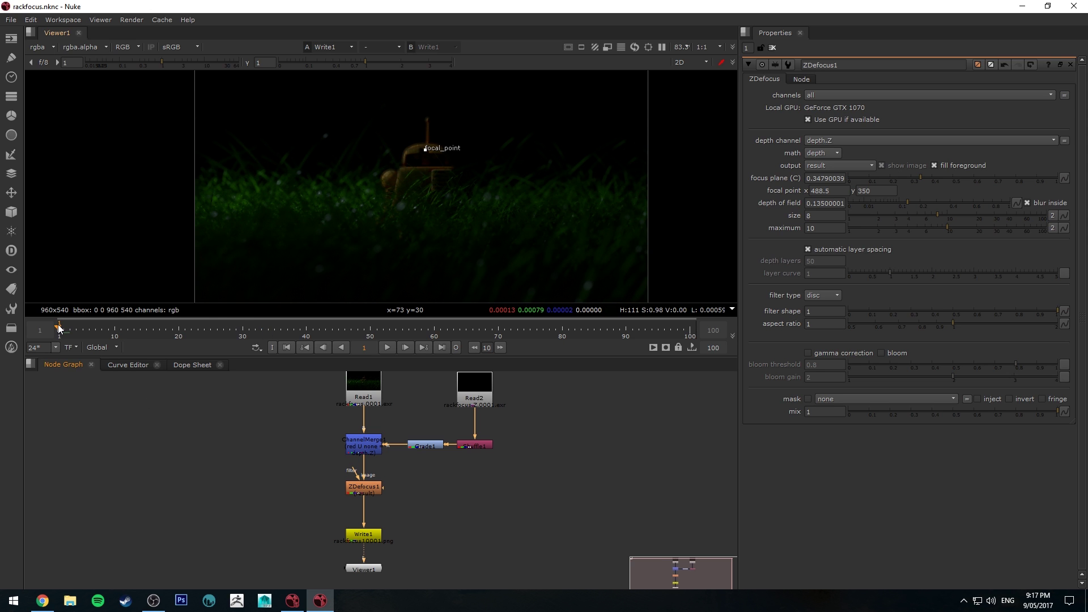
drag(59, 328, 414, 324)
drag(531, 331, 687, 331)
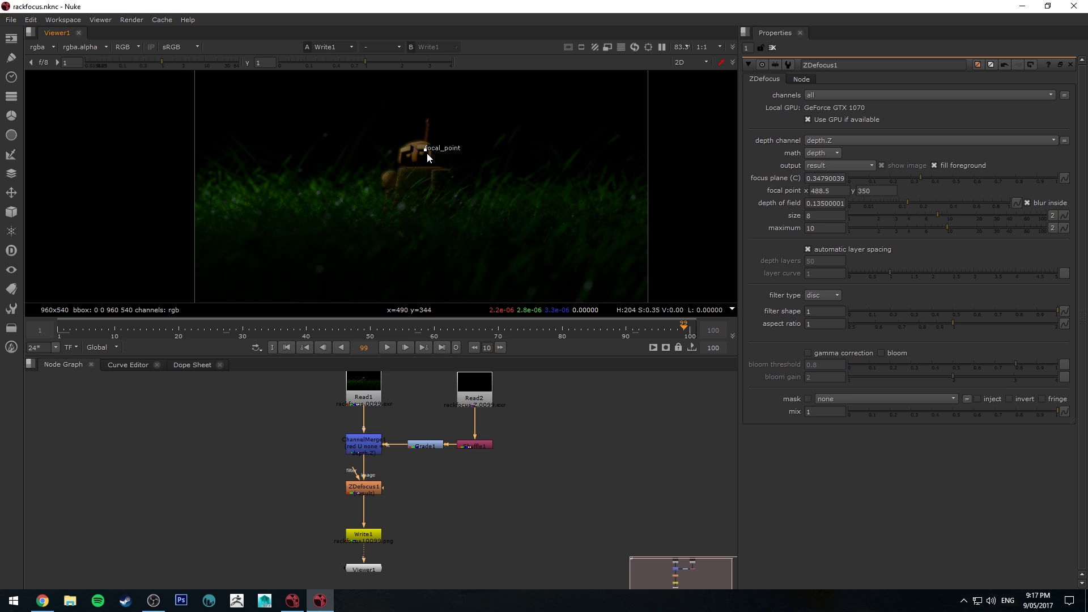
click(60, 328)
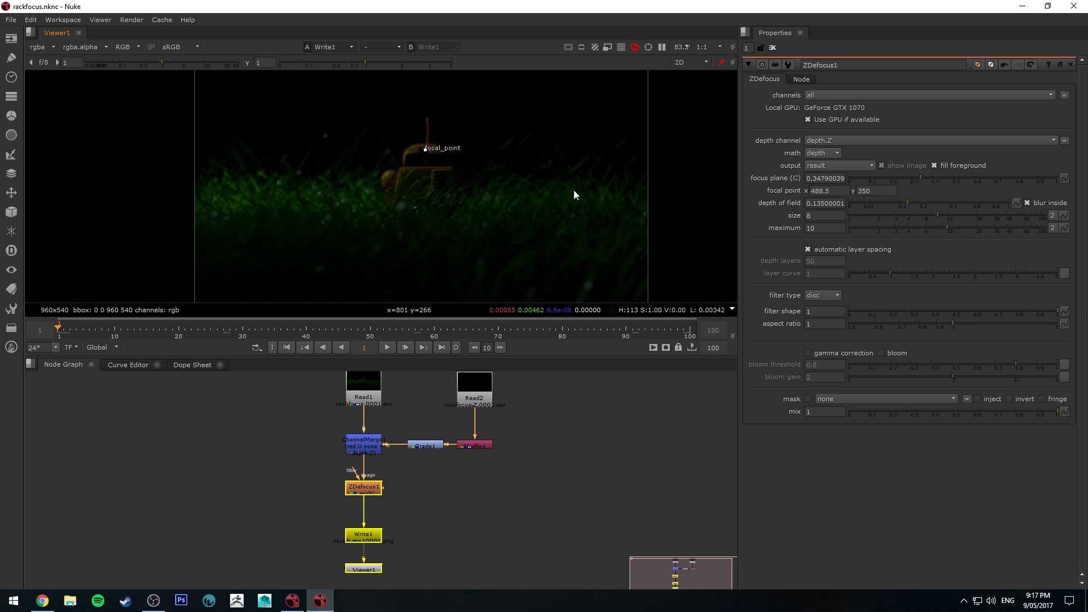
click(368, 490)
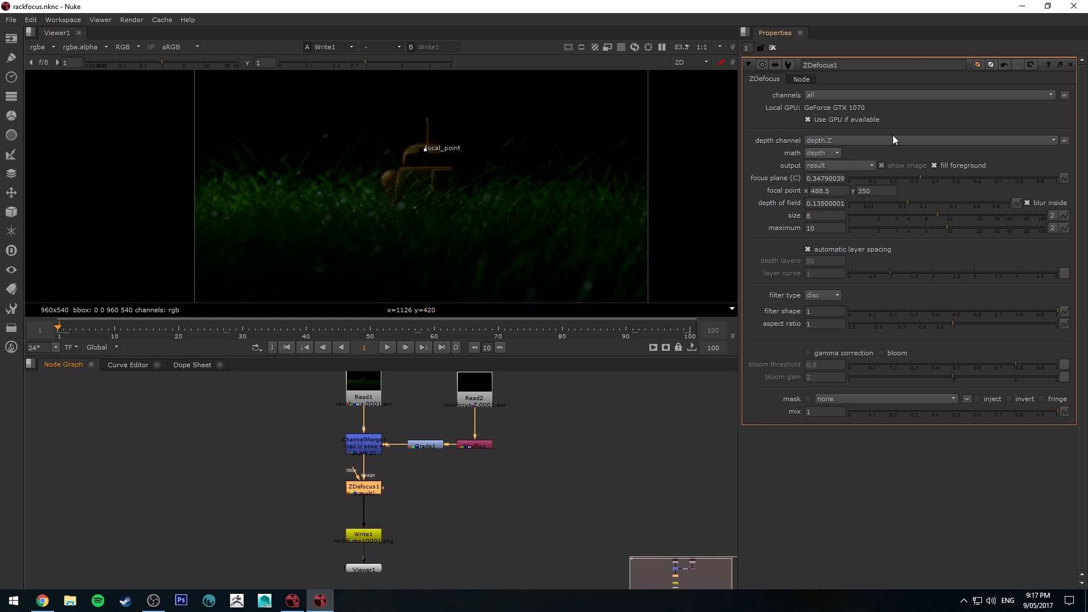
Show ZDefocus1's focal plane setup, focus on the bottom grass, and set depth of field to 0.13.
click(833, 166)
click(834, 178)
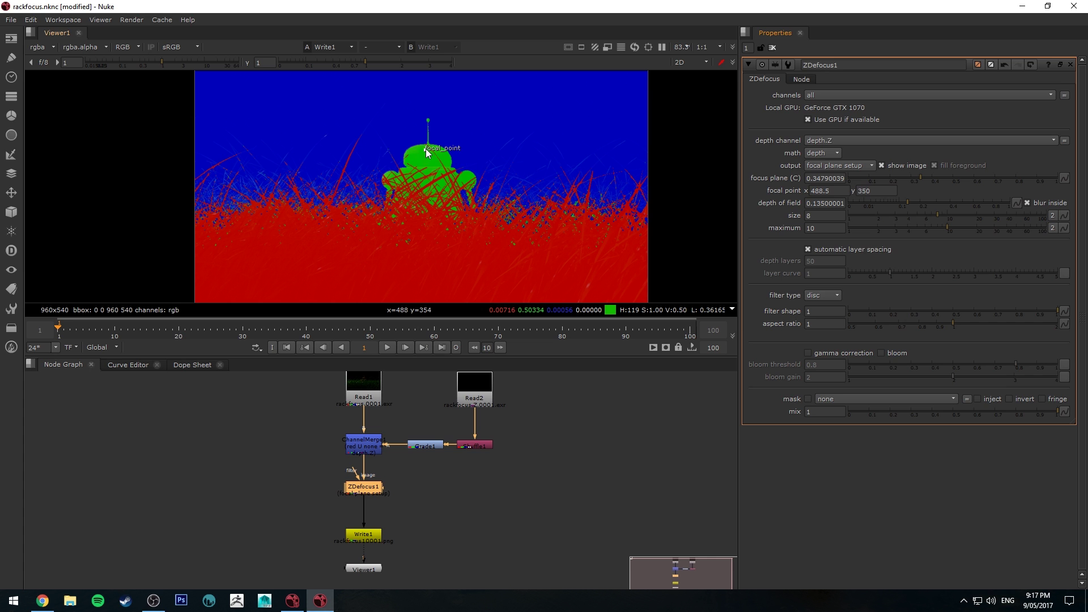
drag(426, 151, 415, 284)
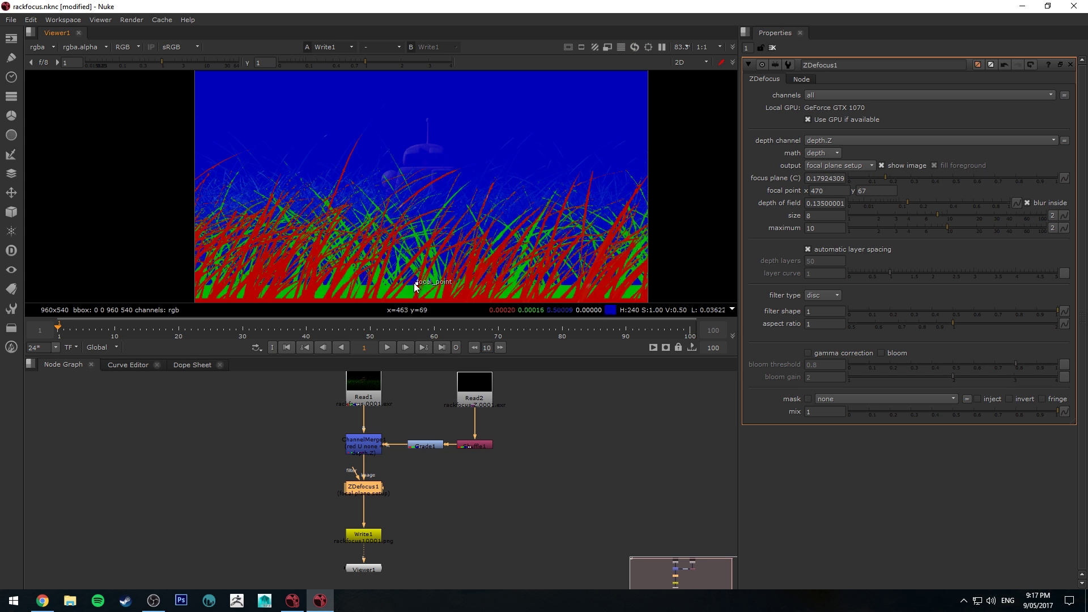
middle_drag(400, 285, 408, 242)
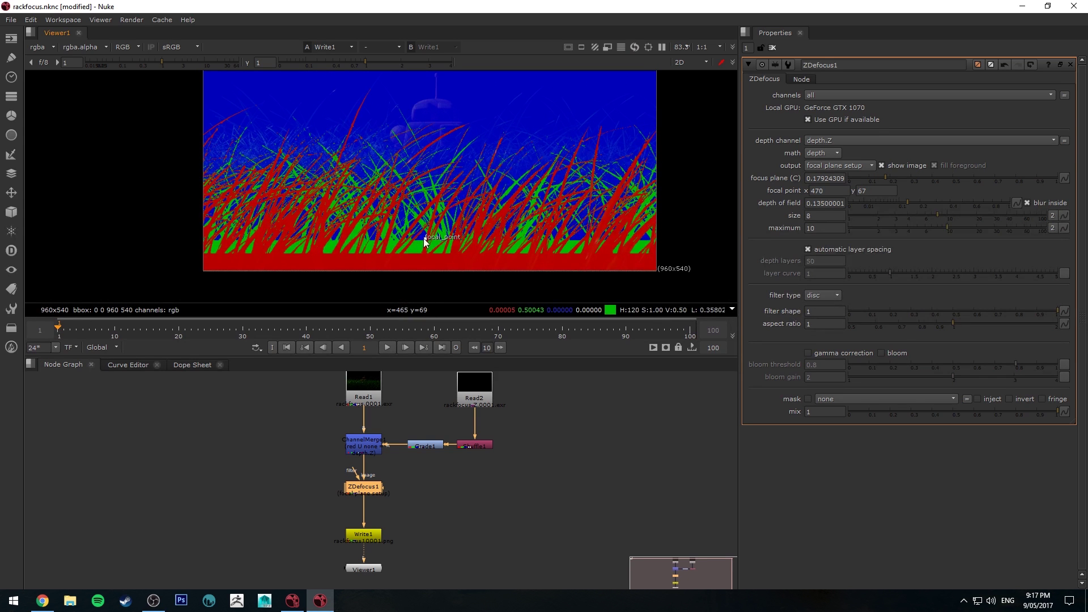
drag(427, 242, 379, 267)
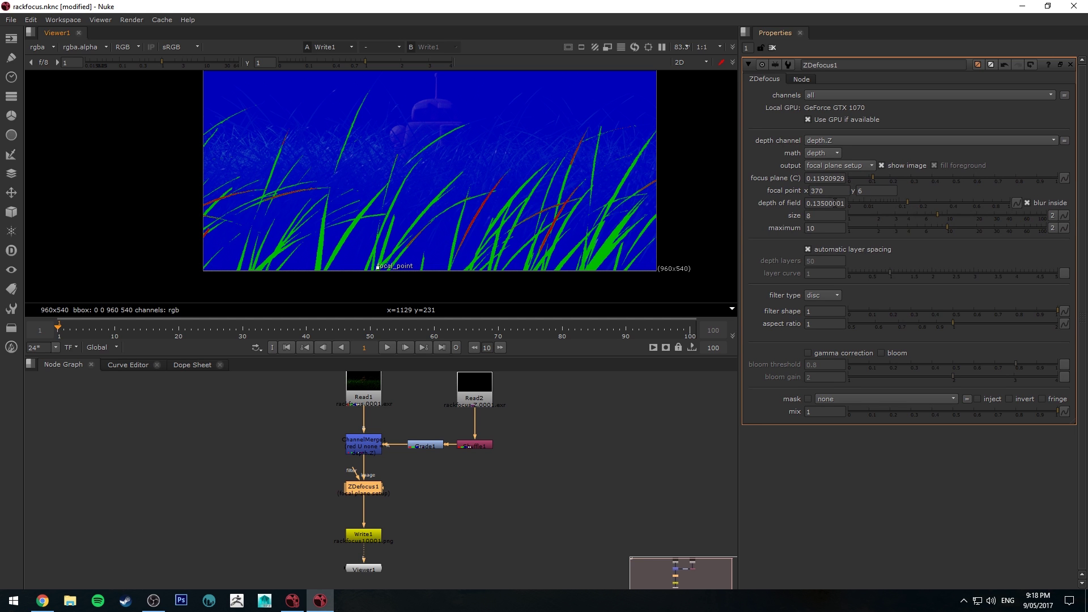
mouse_move(907, 199)
mouse_down()
mouse_move(1026, 199)
mouse_move(888, 196)
mouse_move(907, 198)
mouse_up()
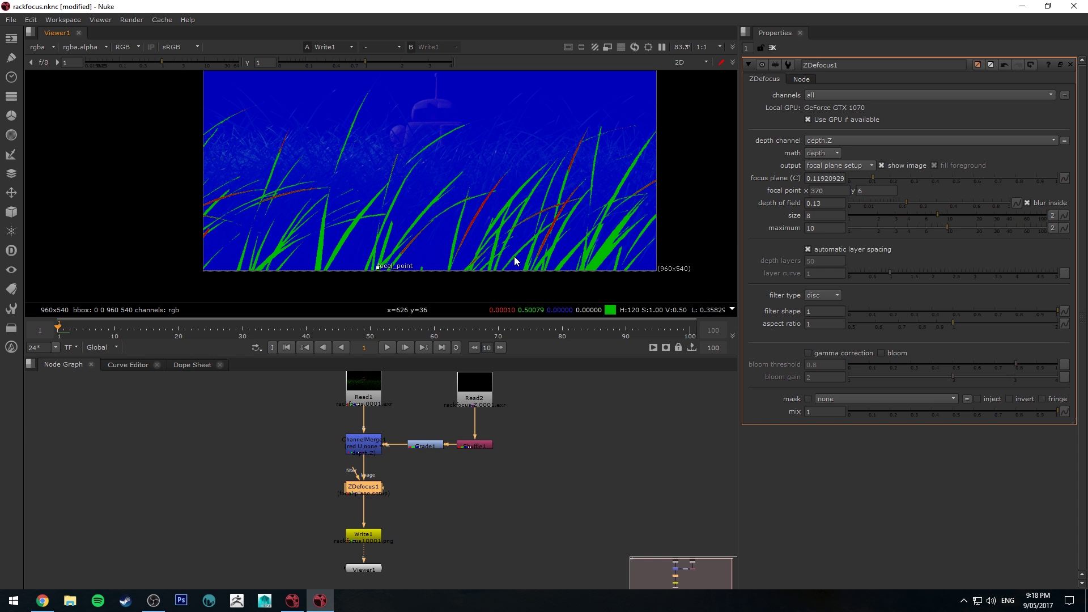
Set a focus plane keyframe at frame 1.
click(1062, 177)
click(1066, 160)
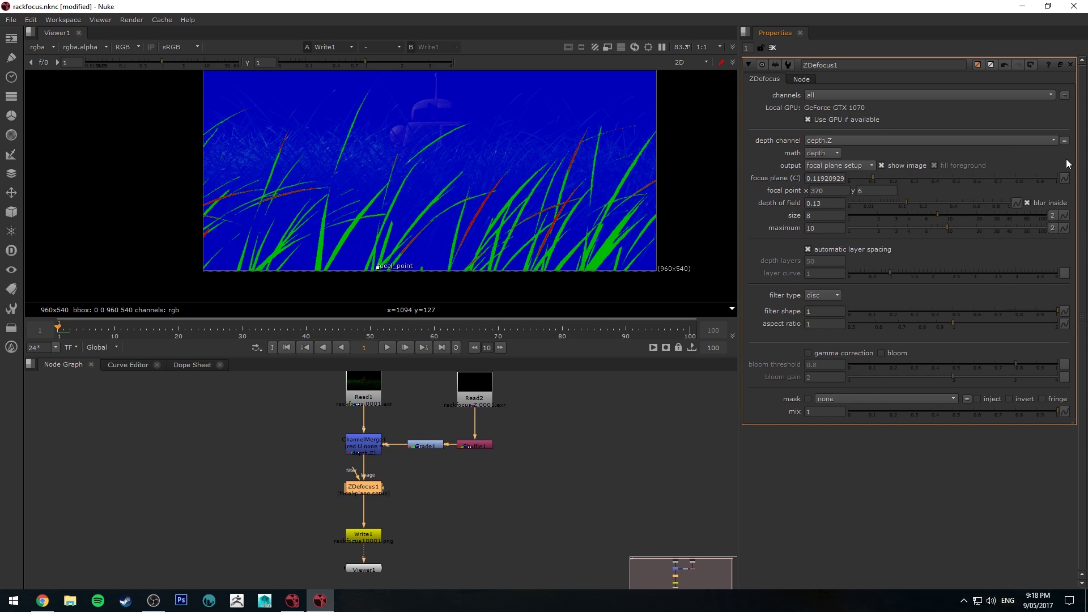
click(1064, 178)
click(1042, 181)
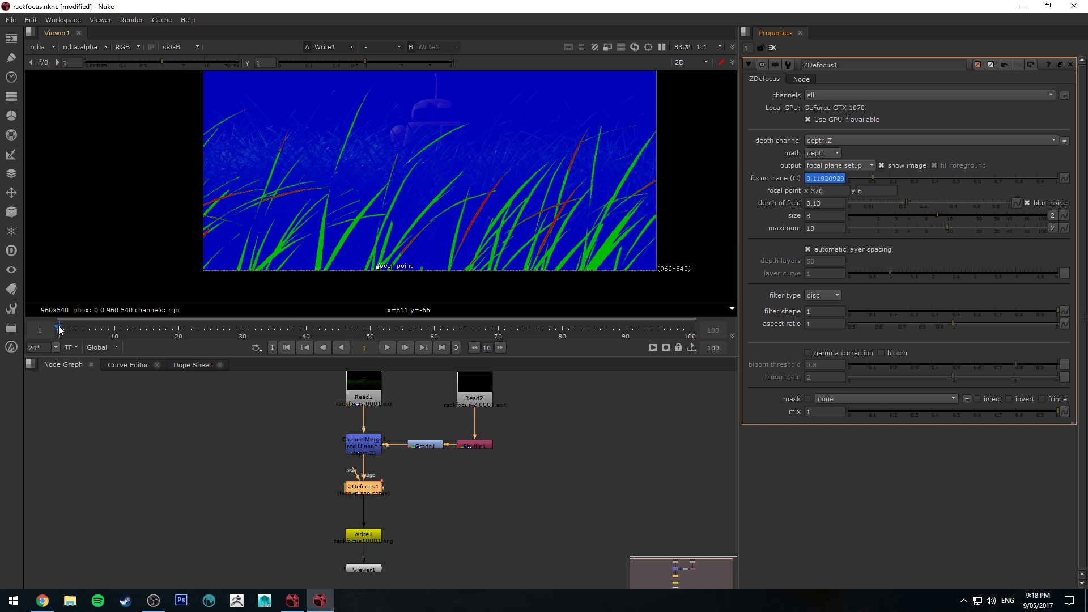
Move the focal point onto the robot at frame 100 and onto the mid-ground grass at frame 66.
drag(59, 328, 691, 343)
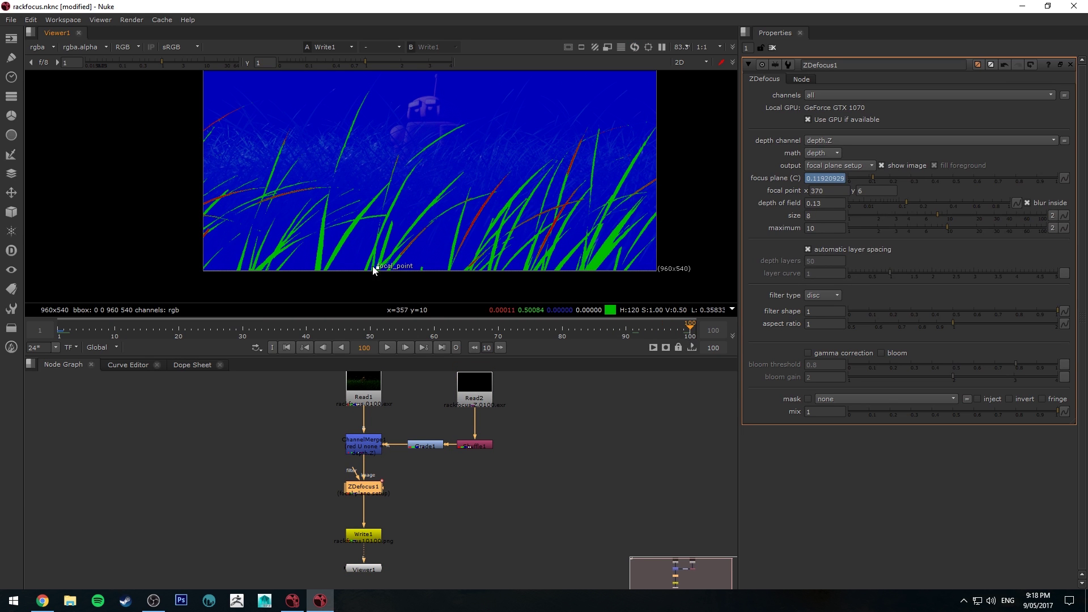
drag(374, 266, 430, 96)
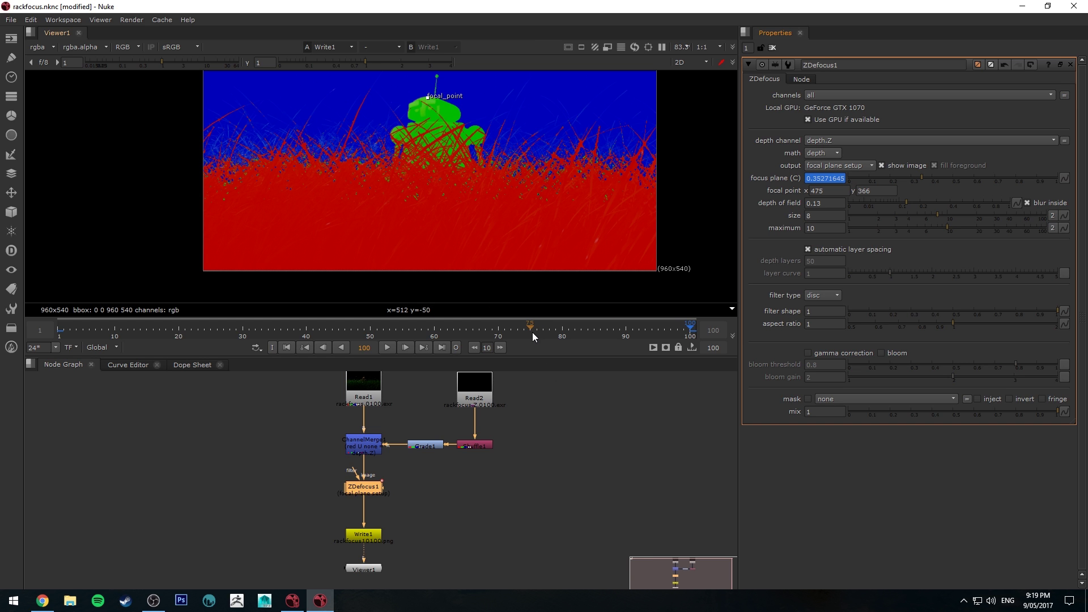
drag(532, 332, 473, 333)
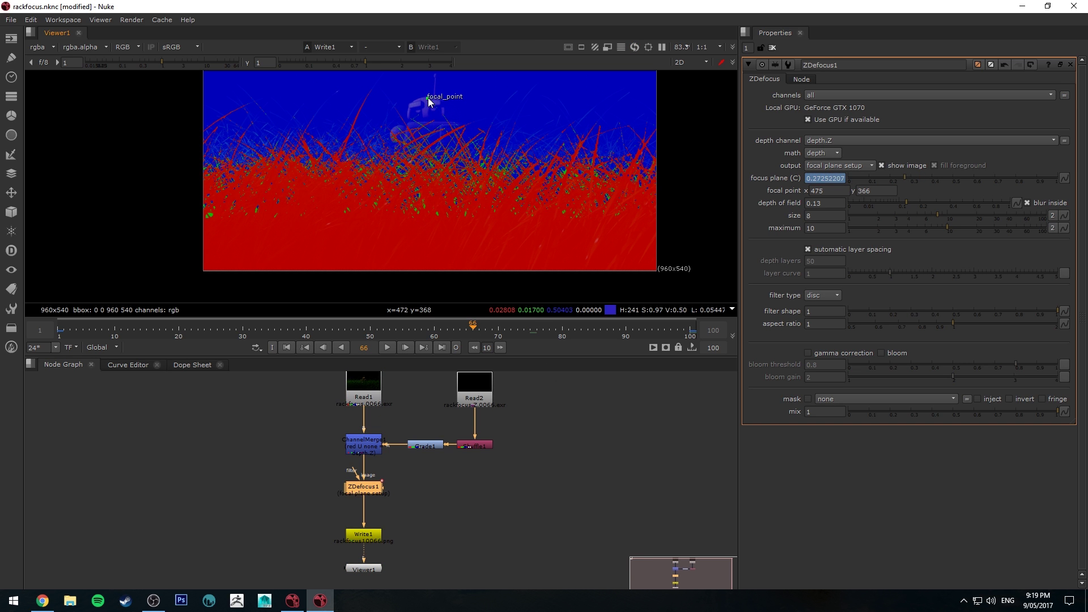
drag(427, 97, 479, 163)
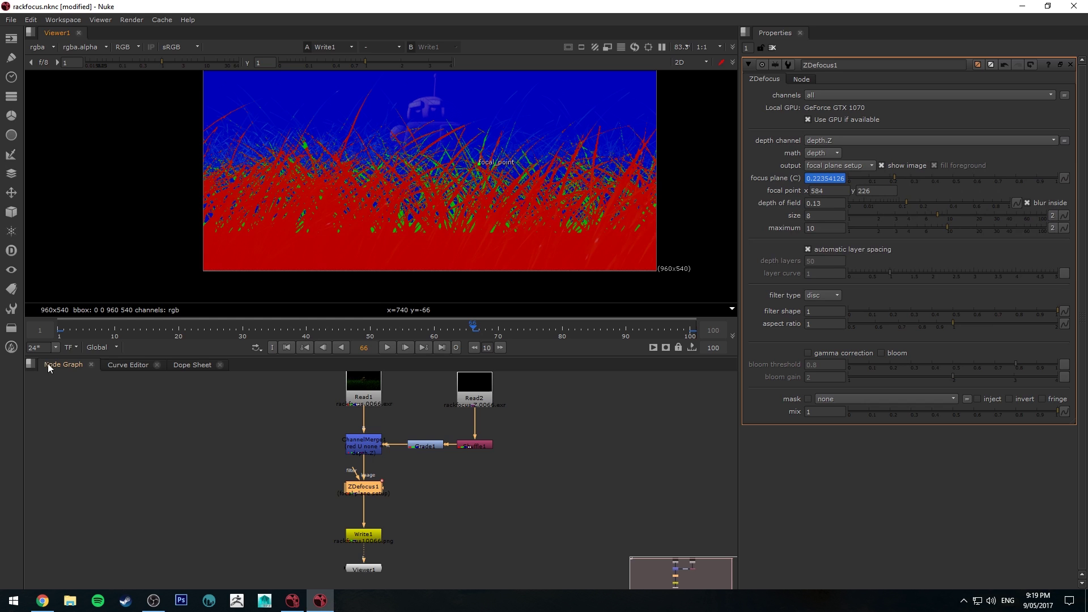
In the Curve Editor, delete the focus plane's frame-66 key, leaving a straight ramp from frame 1 to 100.
click(125, 365)
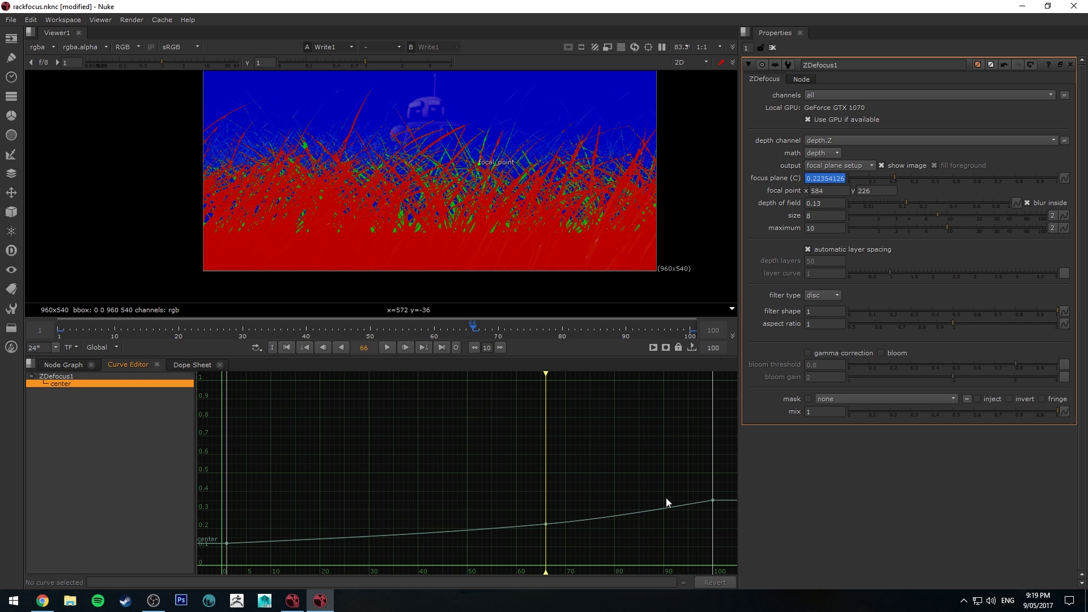
mouse_move(725, 485)
mouse_down()
mouse_move(149, 546)
mouse_move(154, 562)
mouse_up()
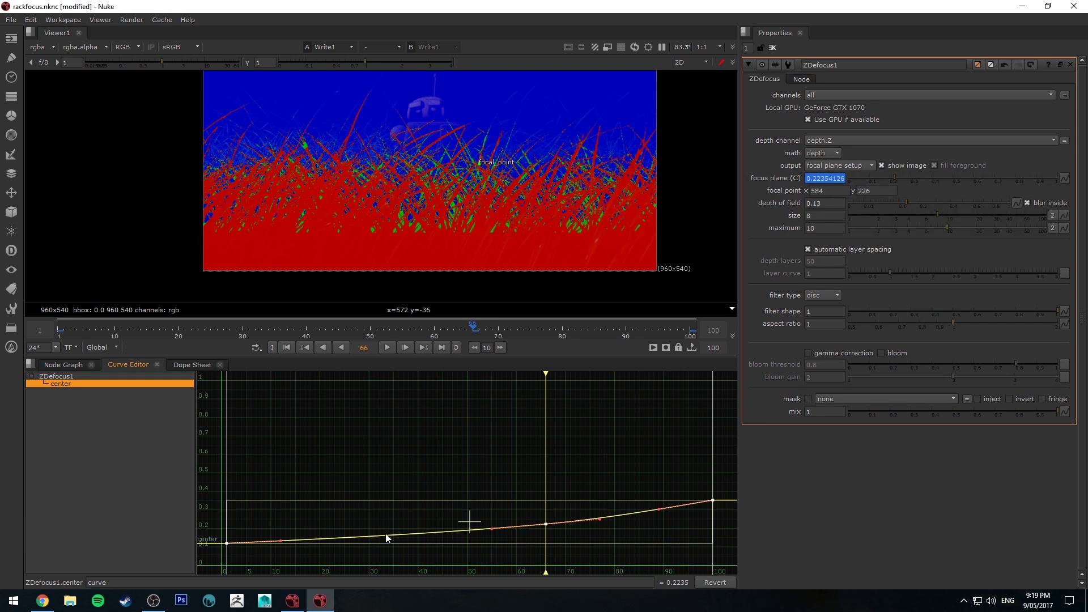
click(528, 546)
drag(502, 474, 569, 533)
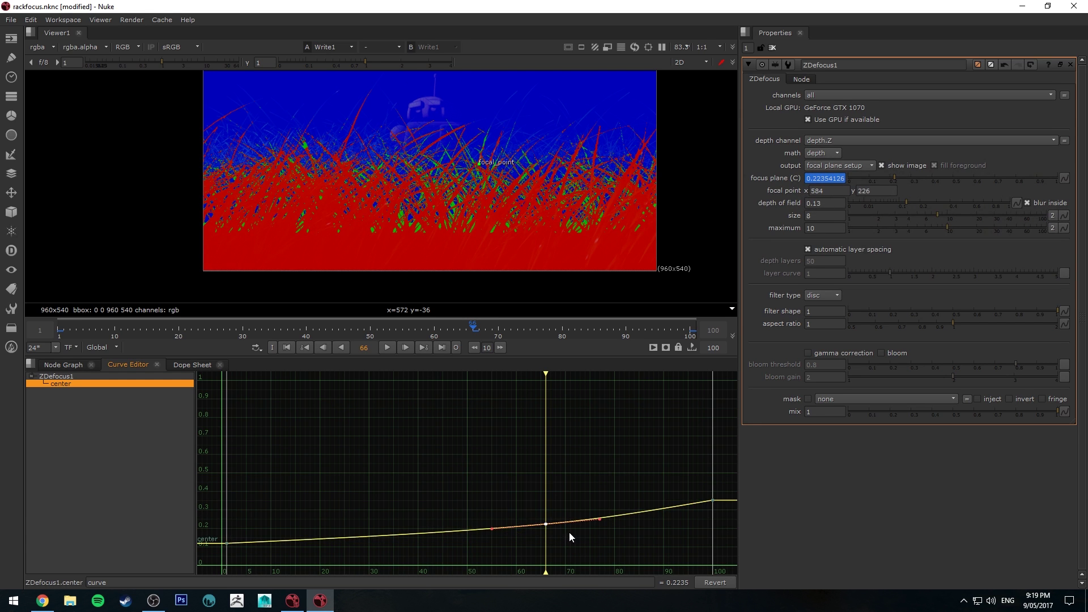
key(Delete)
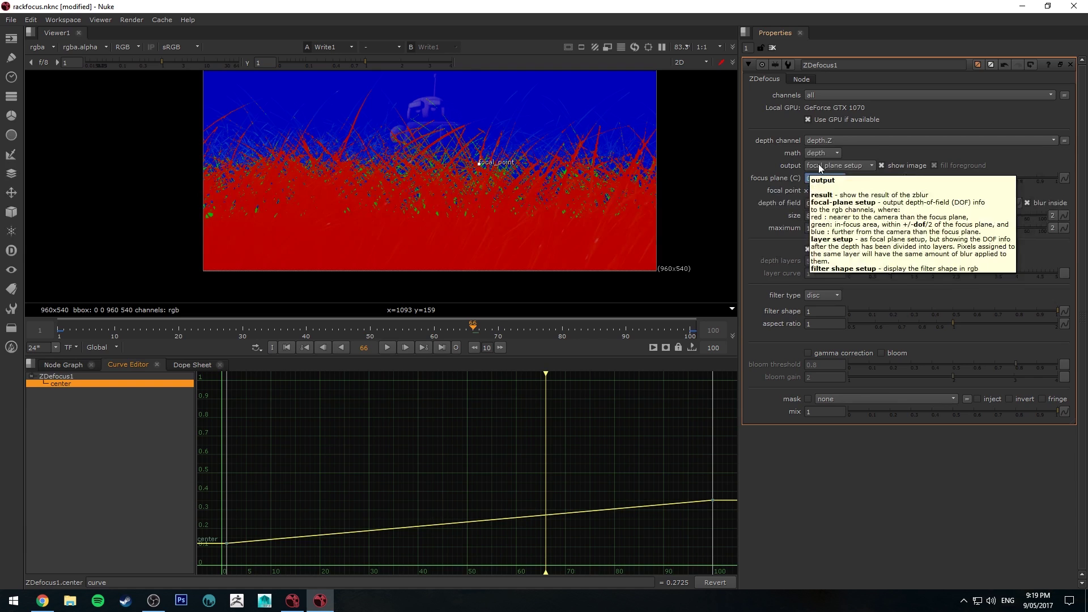
Set ZDefocus1 output back to result and check the rack focus at frames 1 and 99.
click(821, 165)
click(828, 156)
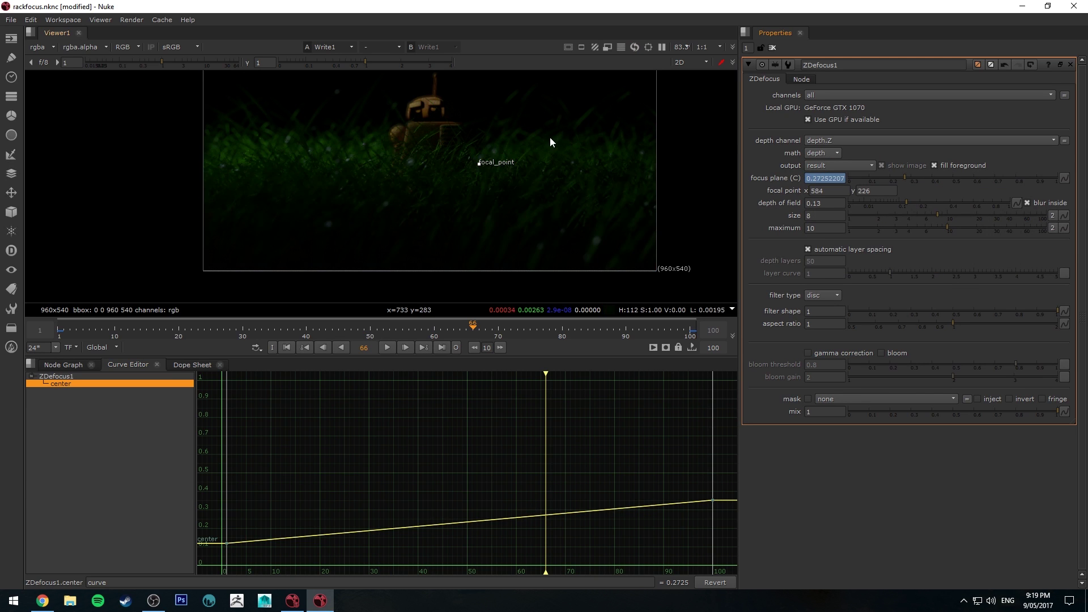
click(80, 323)
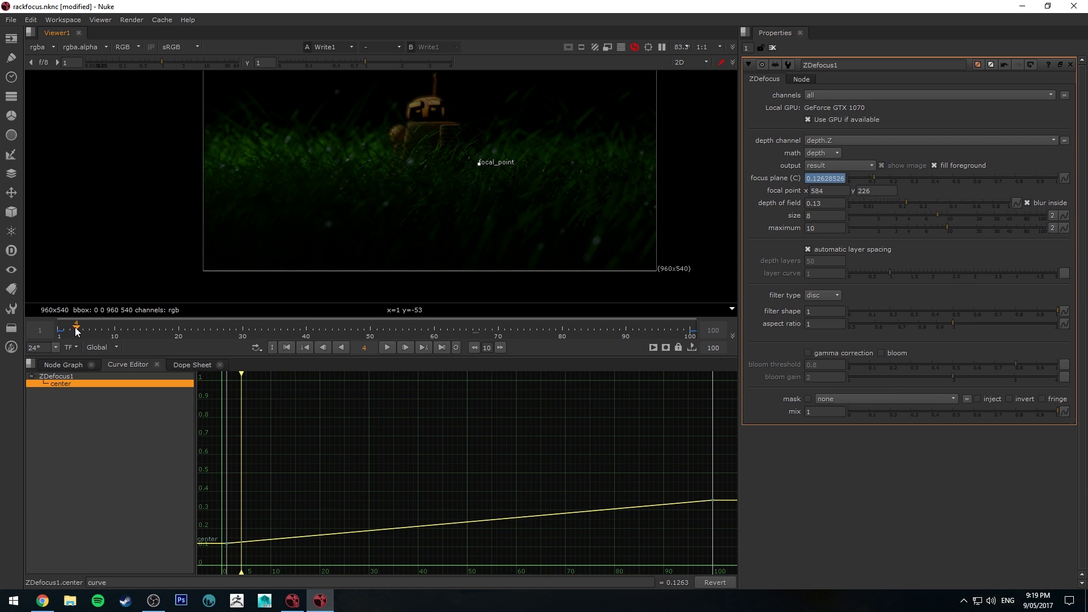
drag(69, 329, 56, 327)
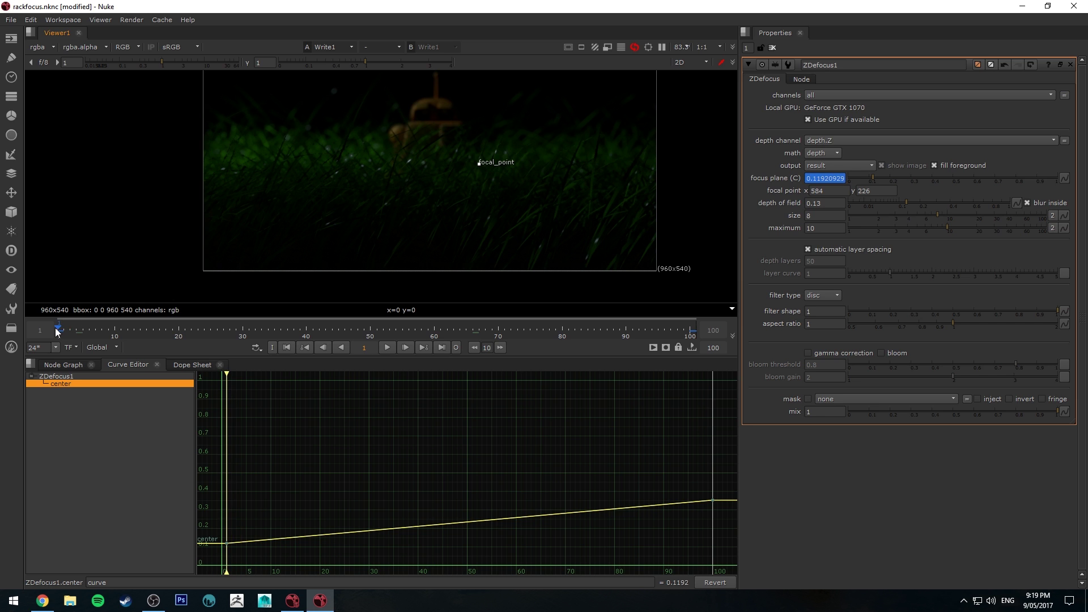
click(688, 331)
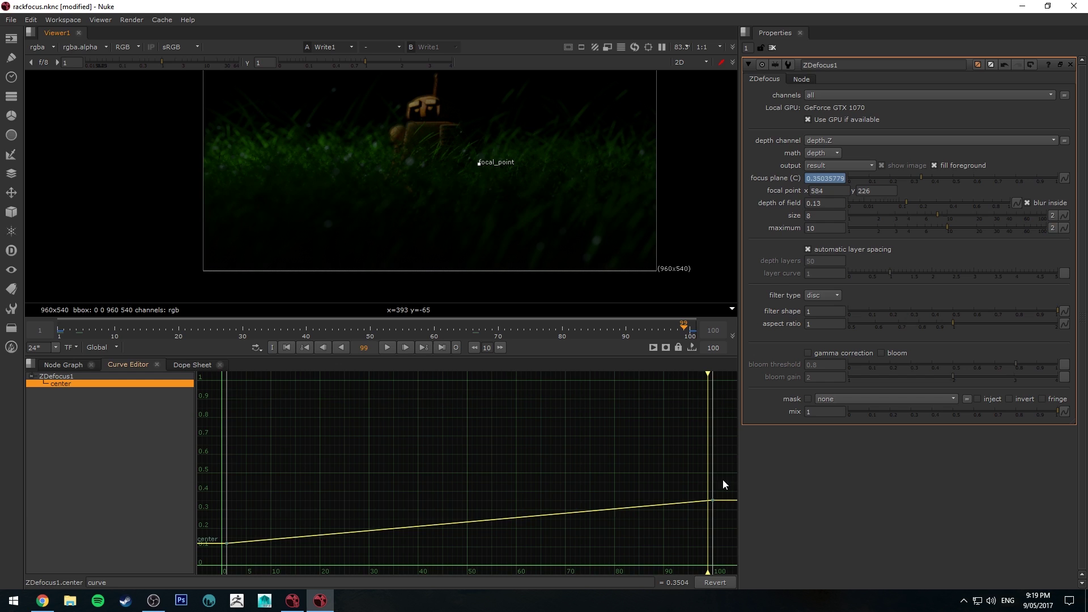
Adjust the frame-100 key's tangent handles so the focus plane curve eases in, reaching 0.35220161 at frame 99.
click(714, 499)
drag(666, 505, 631, 499)
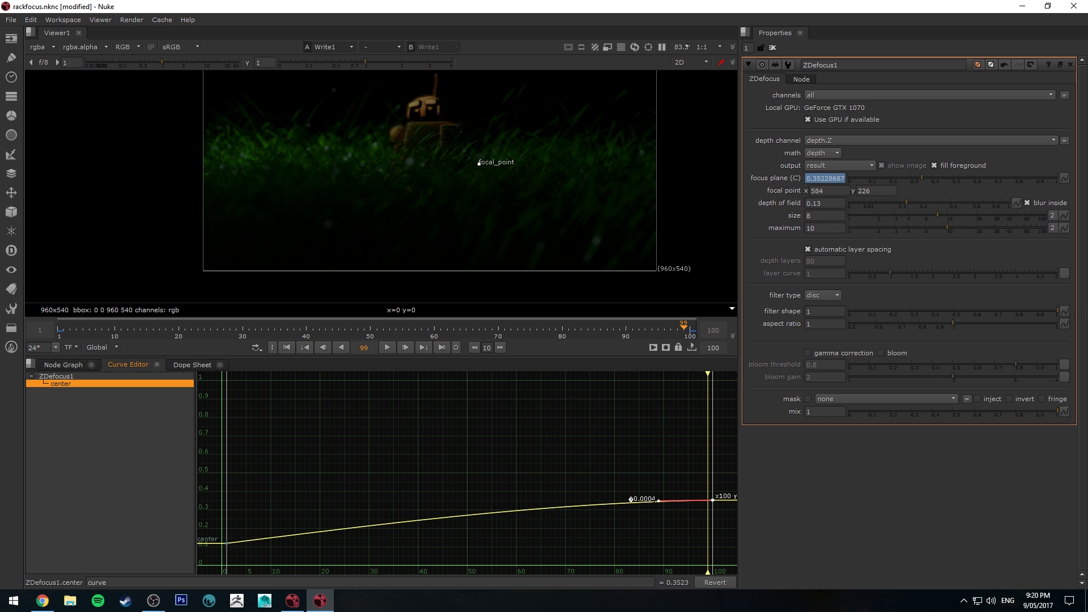
mouse_move(665, 503)
mouse_down()
mouse_move(675, 520)
mouse_move(673, 511)
mouse_up()
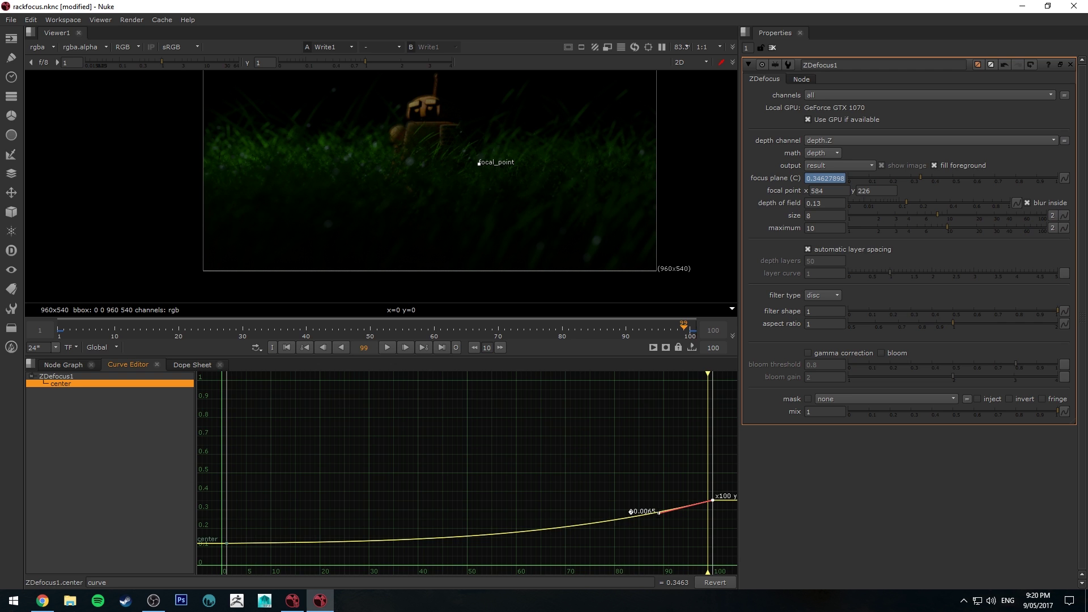
drag(659, 513, 609, 501)
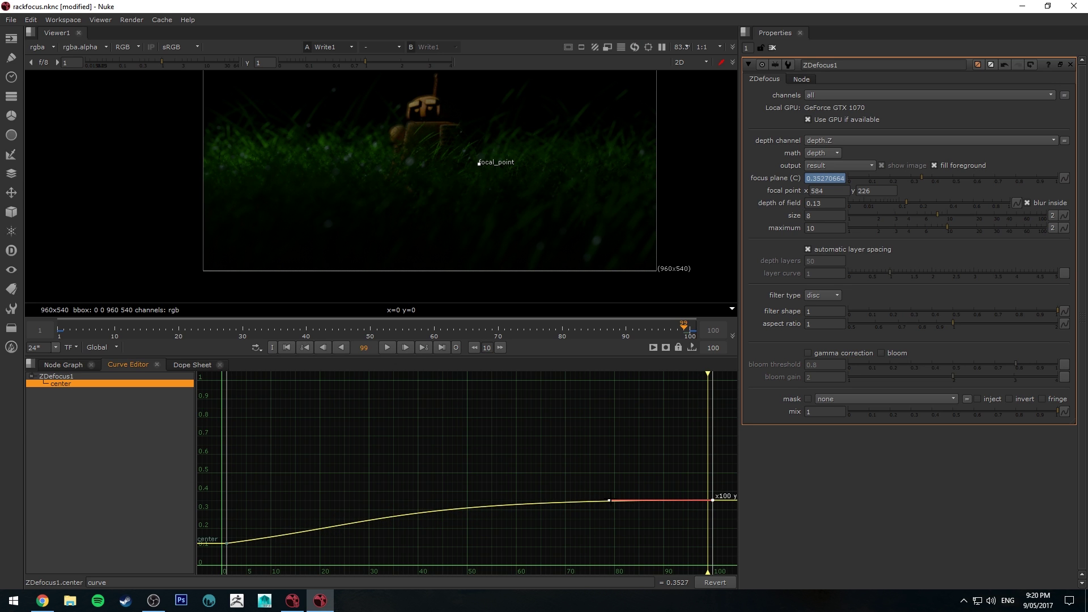
drag(609, 500, 639, 502)
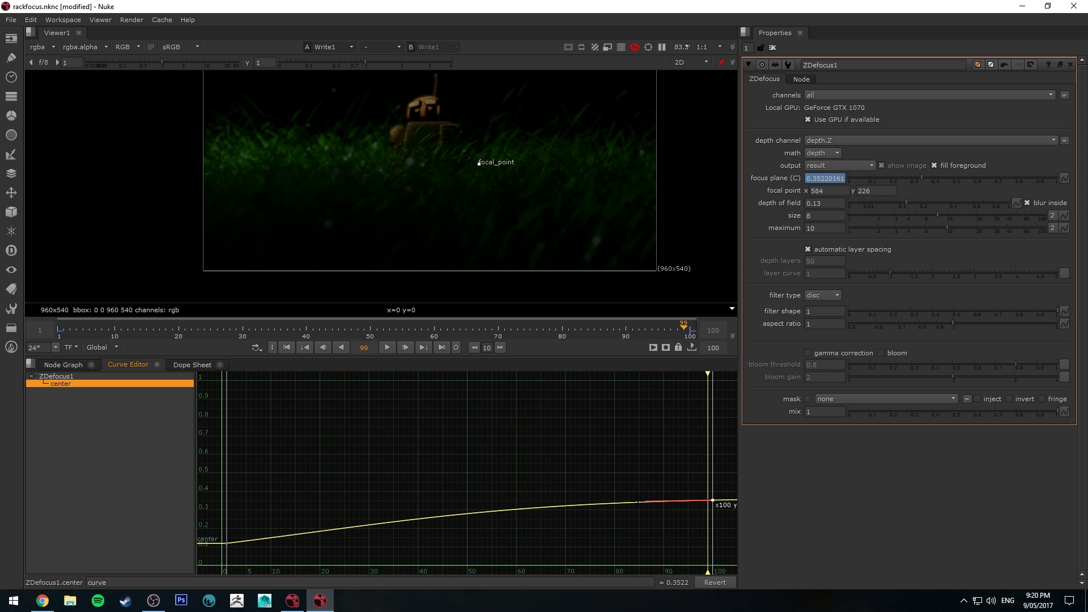
Add a temporary focus plane key near frame 55 and raise it to about 0.44.
click(458, 496)
ctrl+alt+click(490, 510)
drag(489, 511, 491, 484)
Show the focal plane setup overlay, scrub the frames, delete the extra key, and return to the Node Graph.
click(834, 165)
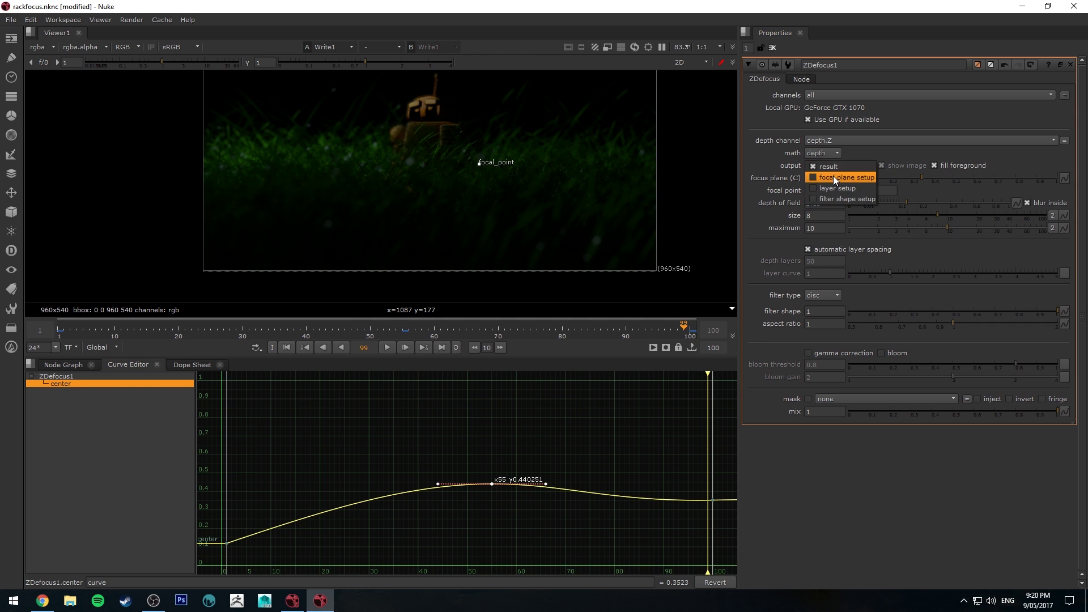
click(833, 176)
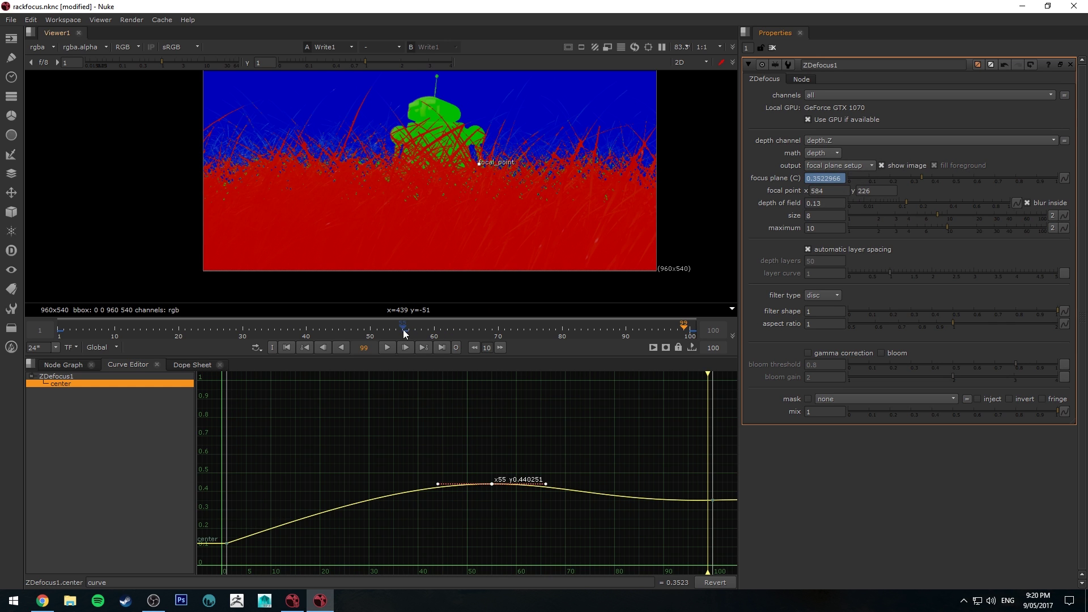
drag(405, 333, 626, 329)
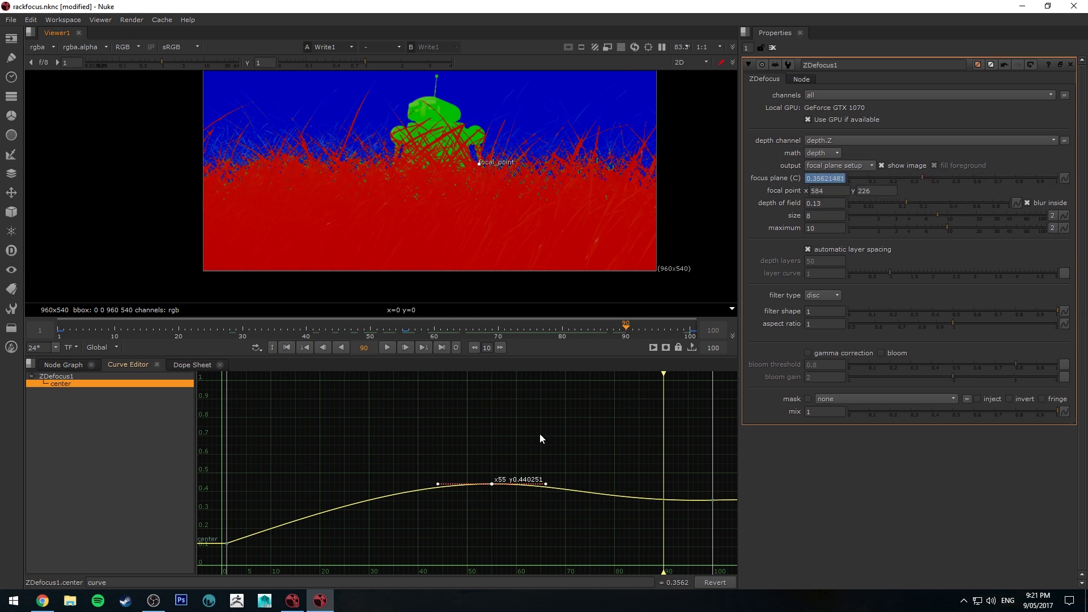
key(Delete)
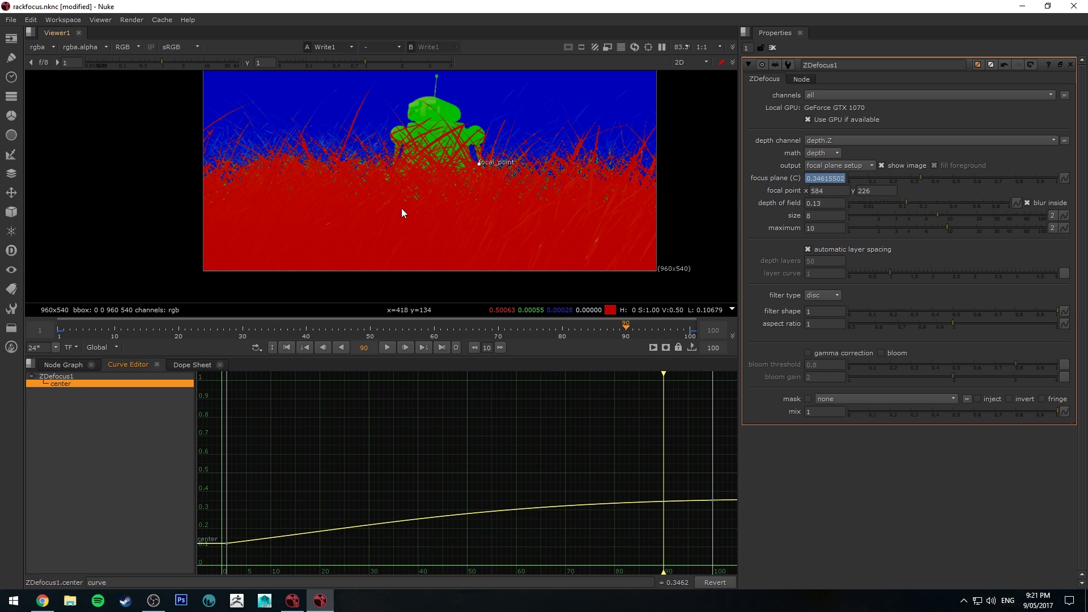
click(59, 366)
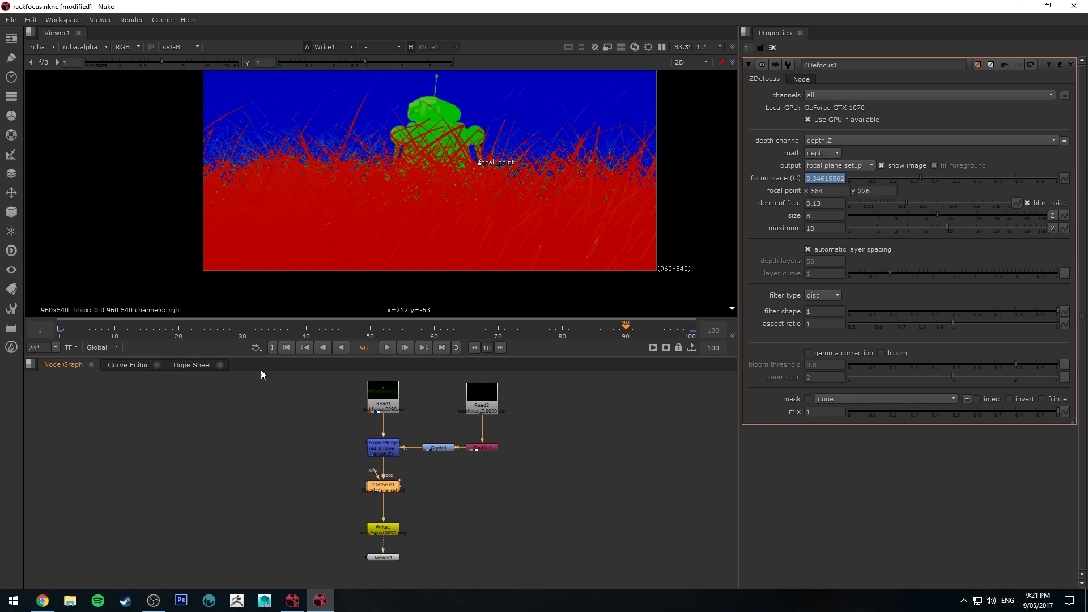
Switch ZDefocus1 output back to result and compare the focus at frames 54 and 100.
click(128, 366)
click(60, 366)
click(824, 165)
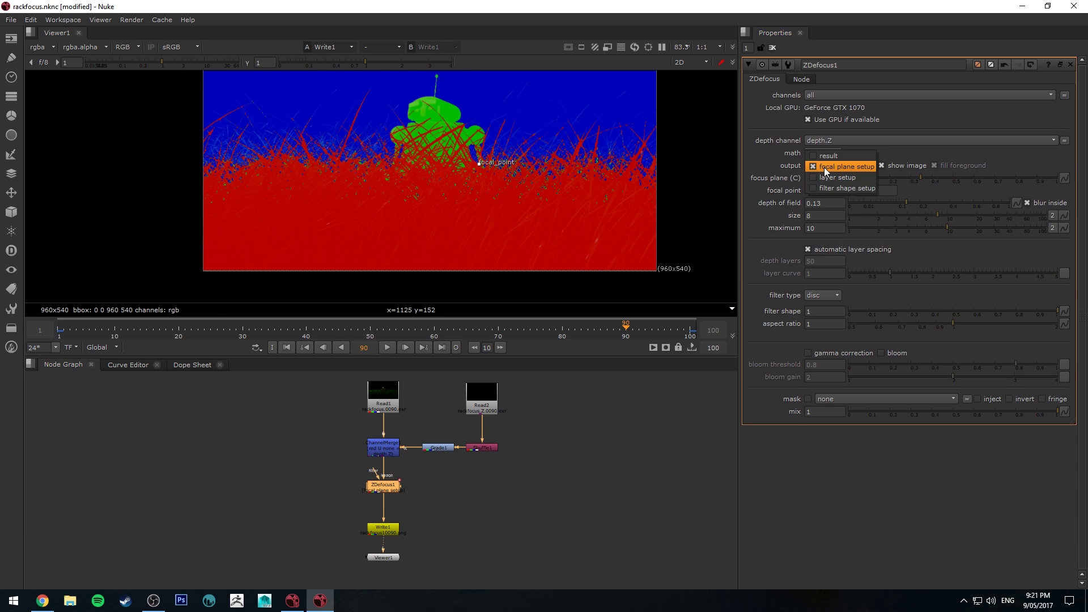
click(821, 155)
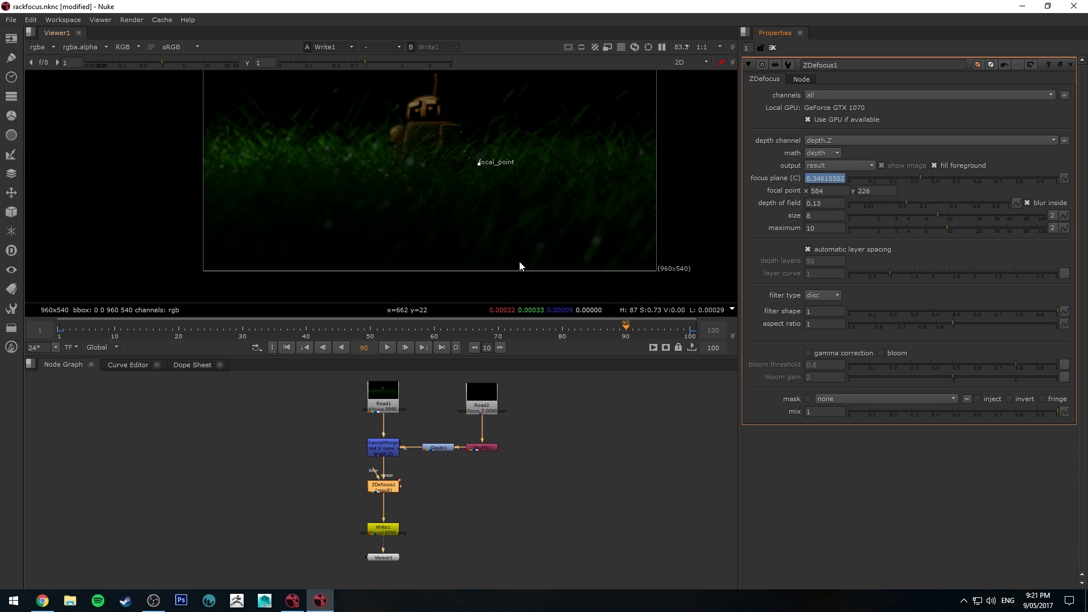
click(690, 329)
click(396, 327)
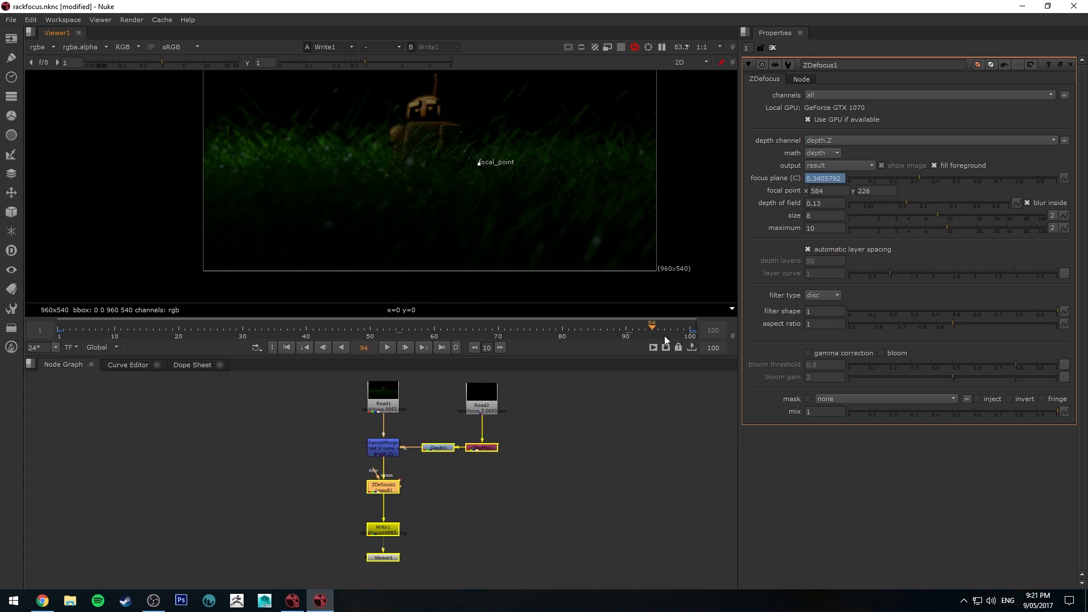
click(691, 329)
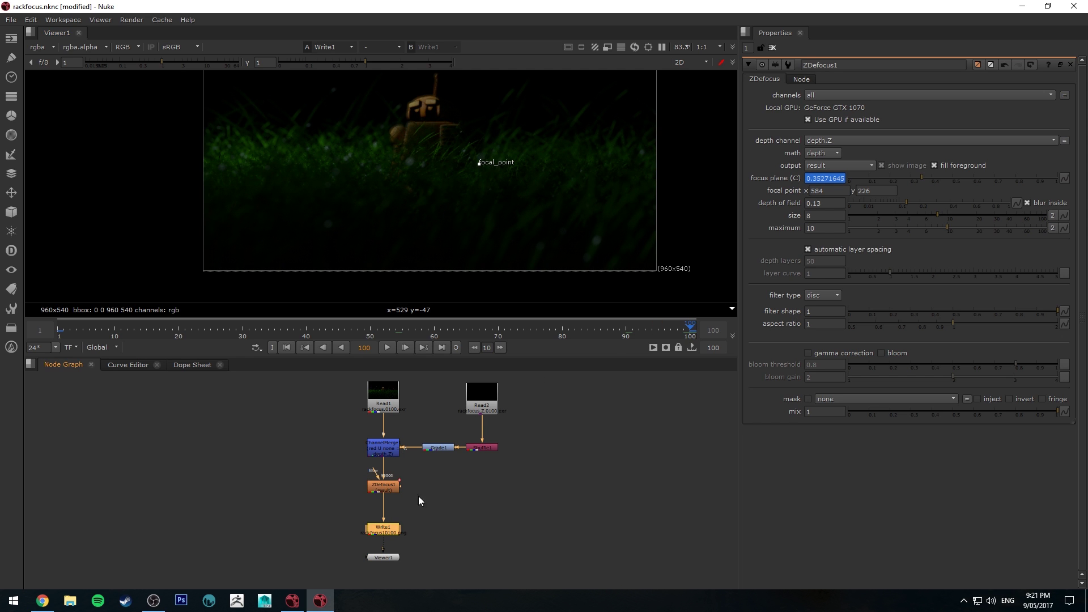
Set Write1's output file to rackfocus####.png and render frames 1–100.
middle_drag(433, 515, 442, 487)
double_click(393, 500)
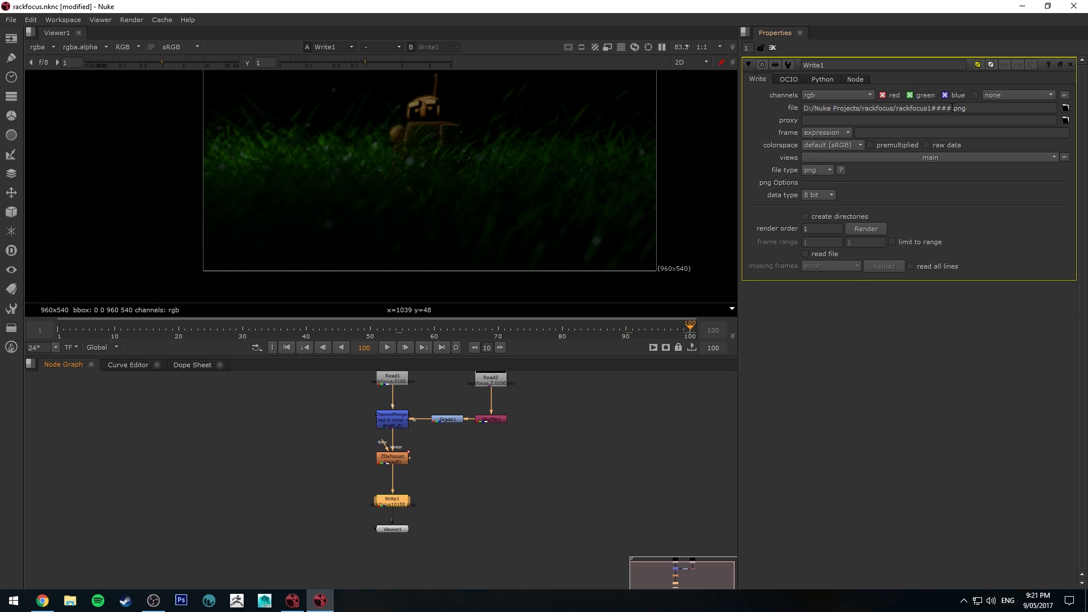
drag(953, 107, 906, 130)
drag(965, 108, 900, 125)
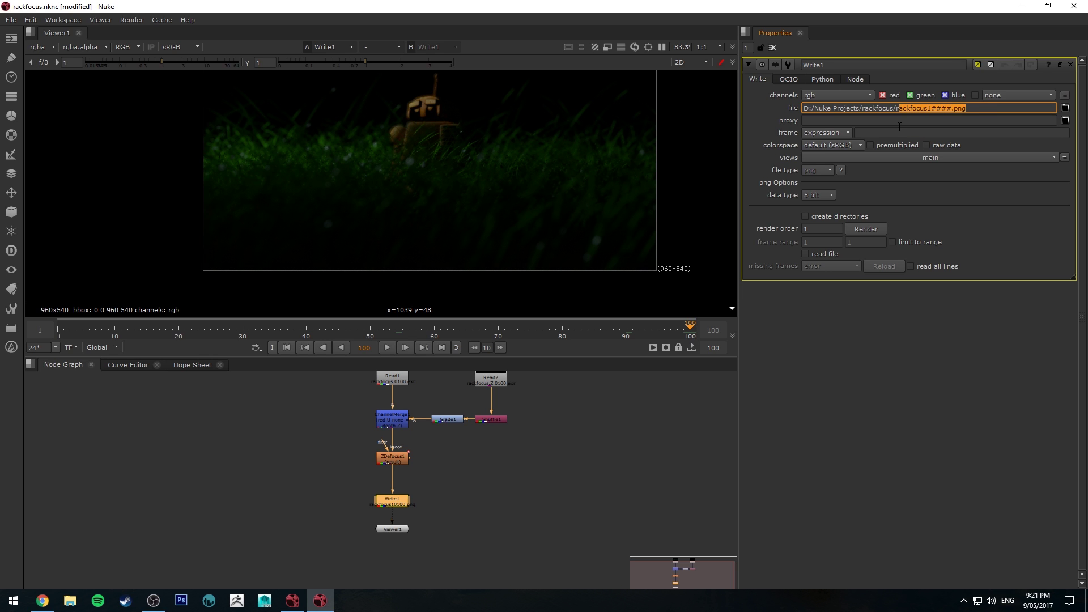
text(rackfocus)
text(##)
text(.png)
key(Return)
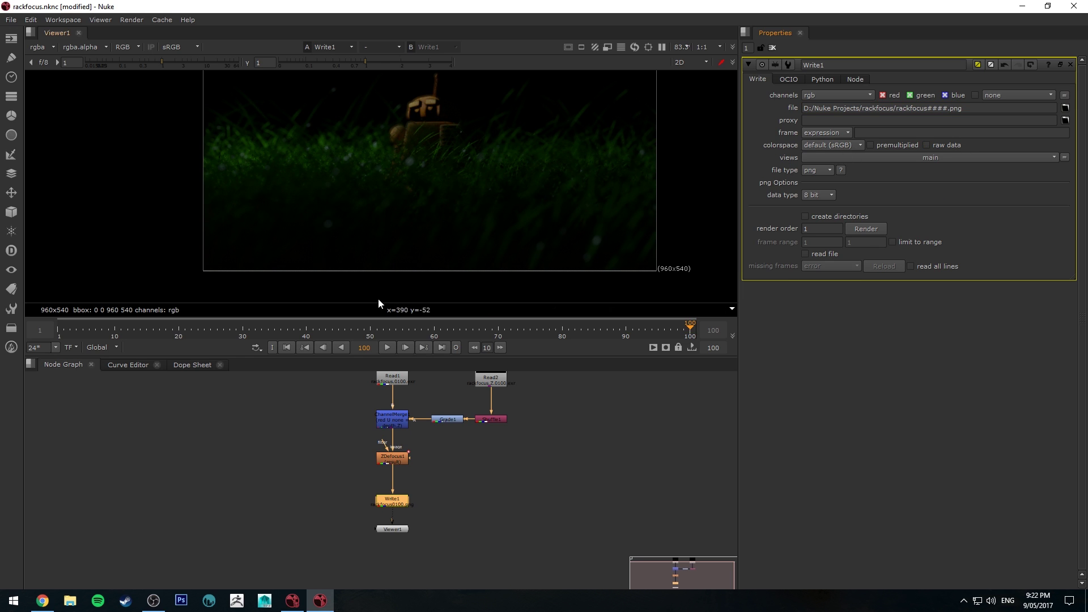
click(859, 230)
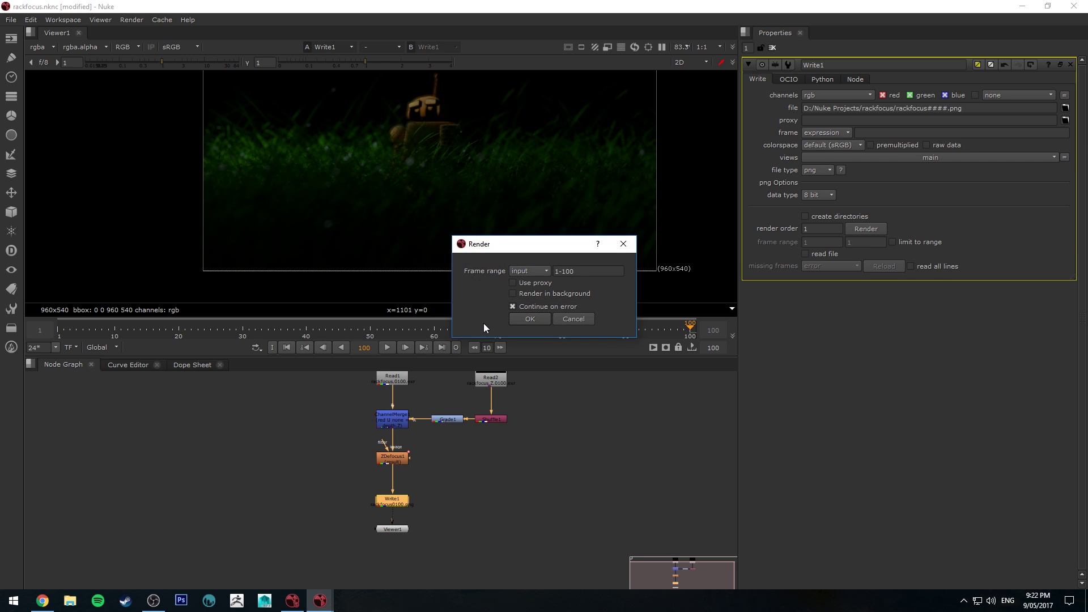
click(528, 320)
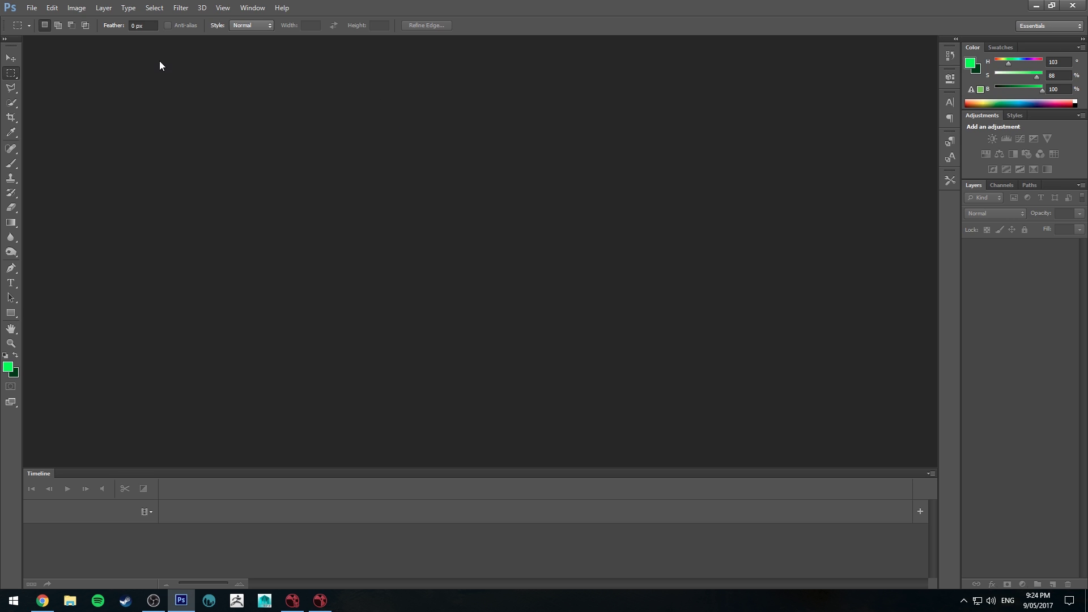
Open the rackfocus frames from the rackfocus folder as an image sequence, accepting the default frame rate.
click(31, 7)
click(45, 30)
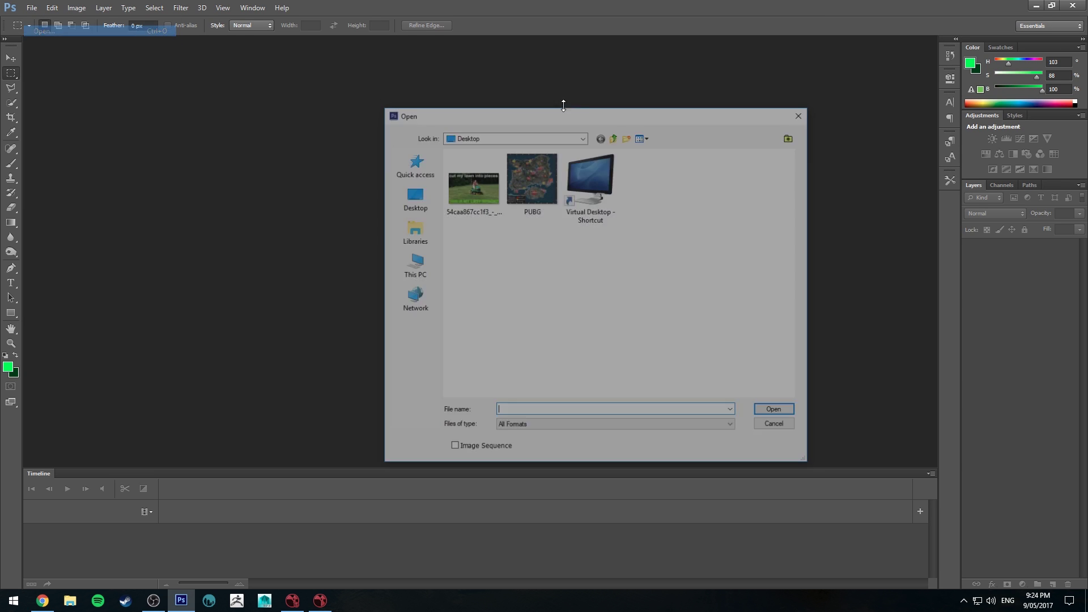
click(502, 138)
click(449, 169)
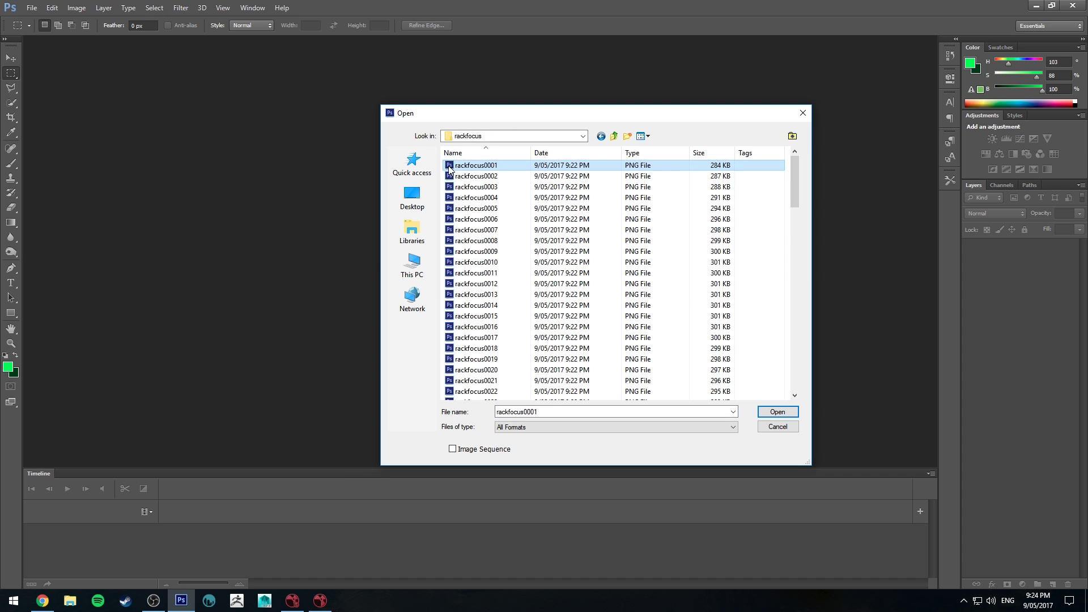
click(452, 449)
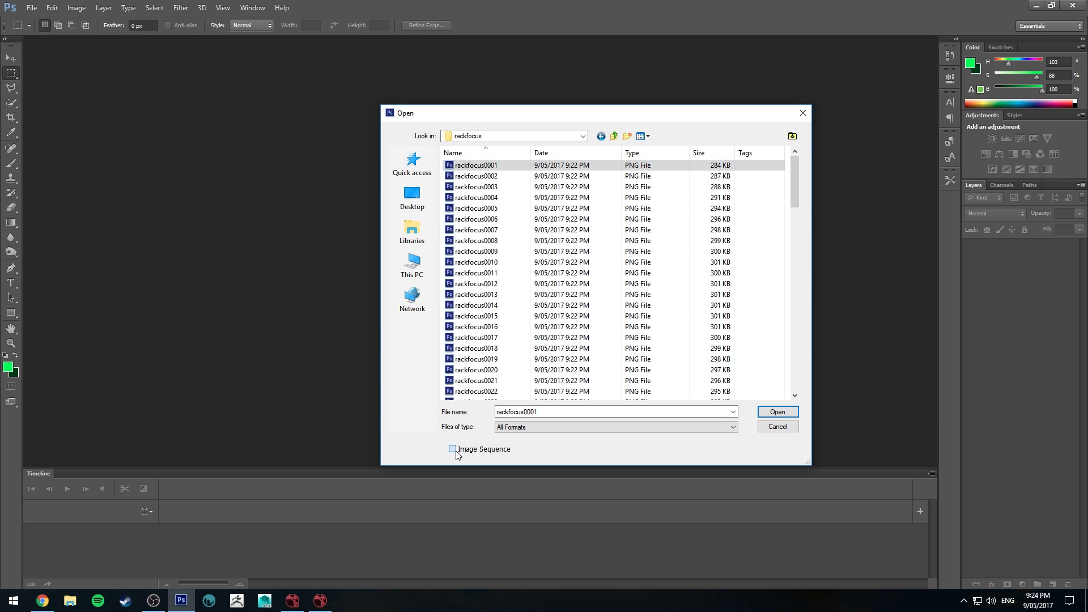
click(776, 412)
key(Return)
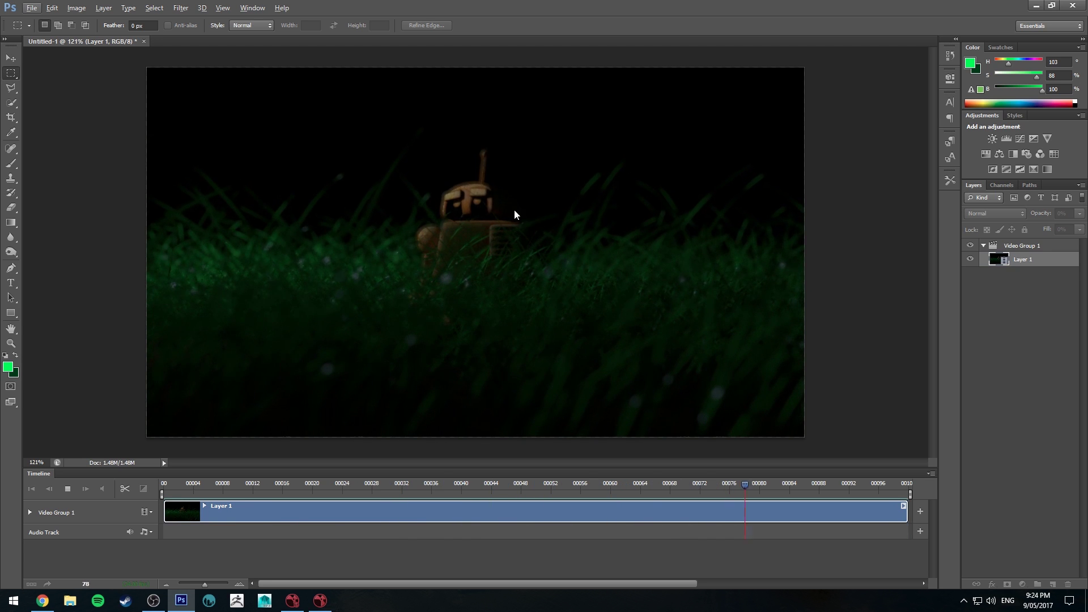
key(space)
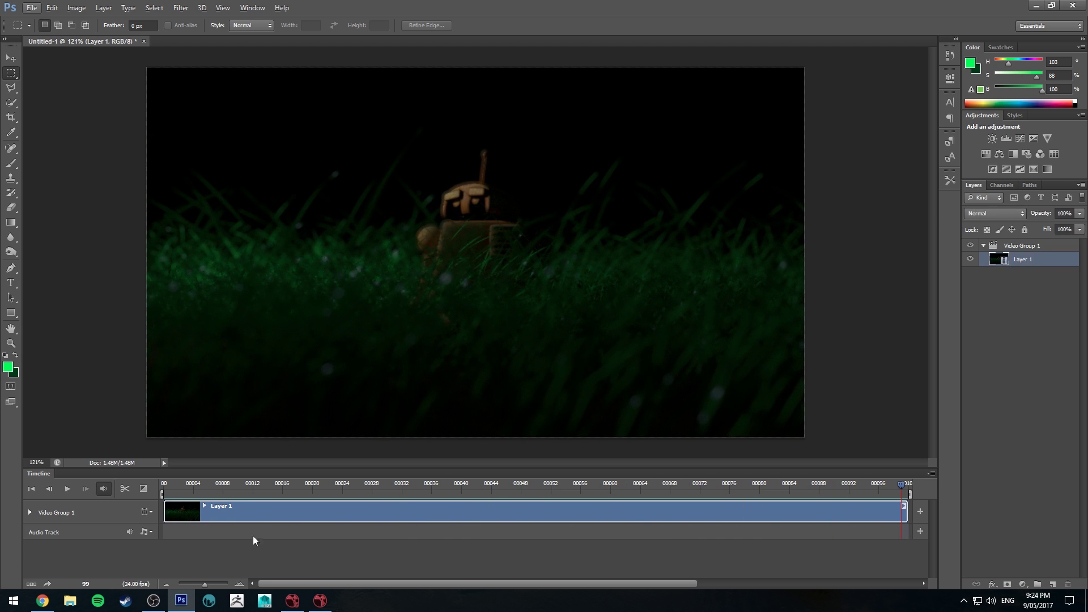
drag(902, 484, 145, 485)
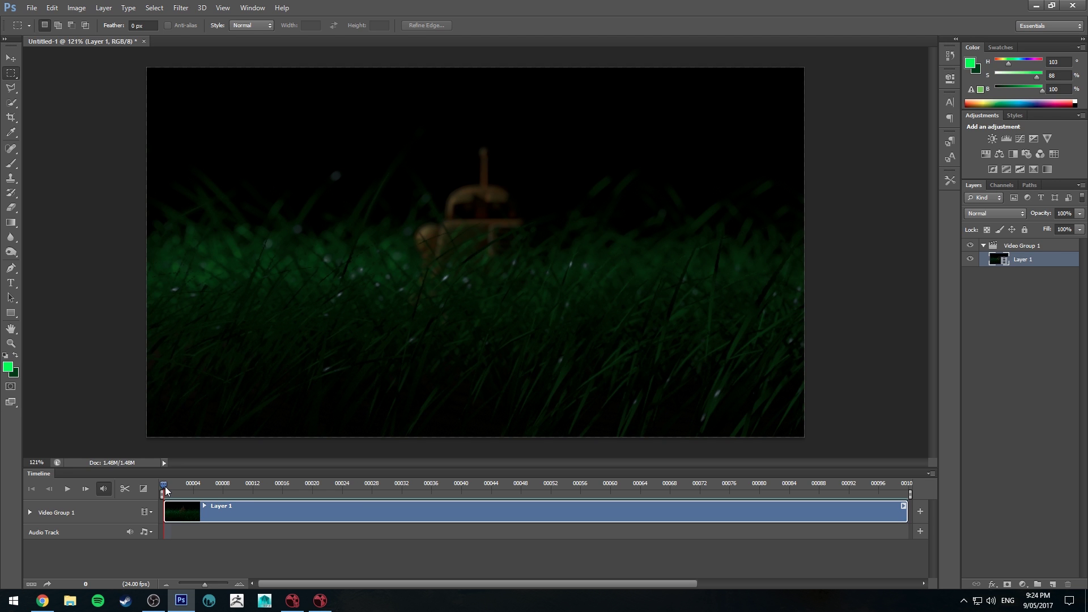
drag(169, 486, 203, 508)
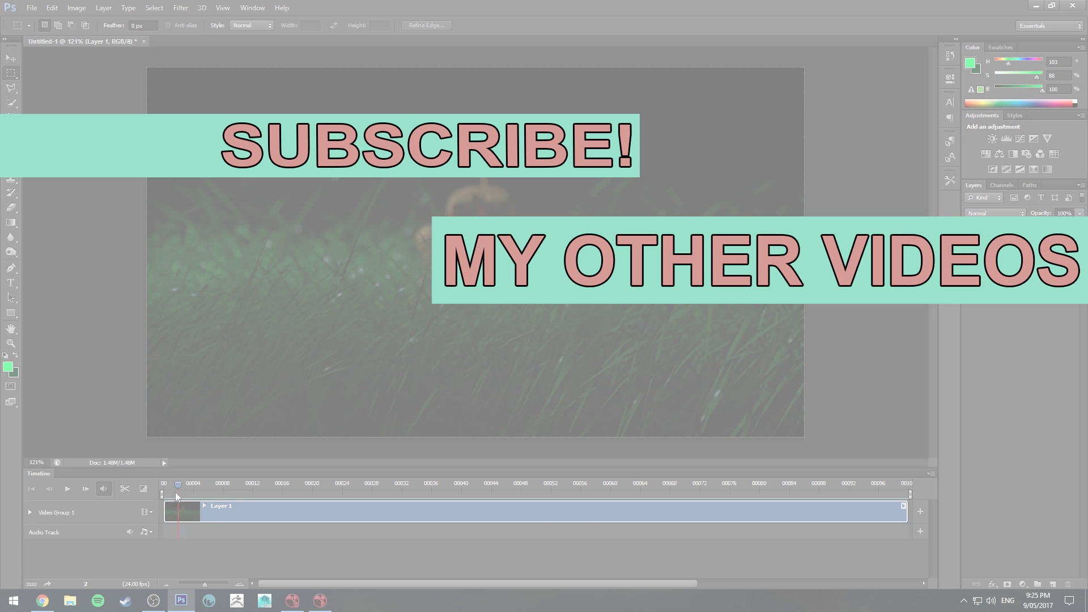
drag(175, 492, 673, 502)
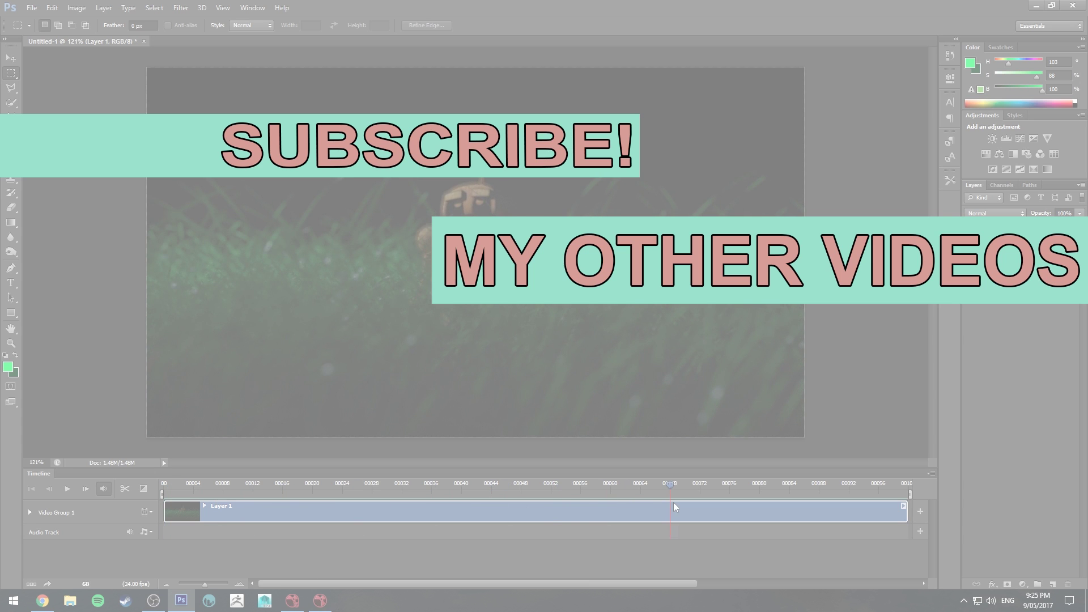